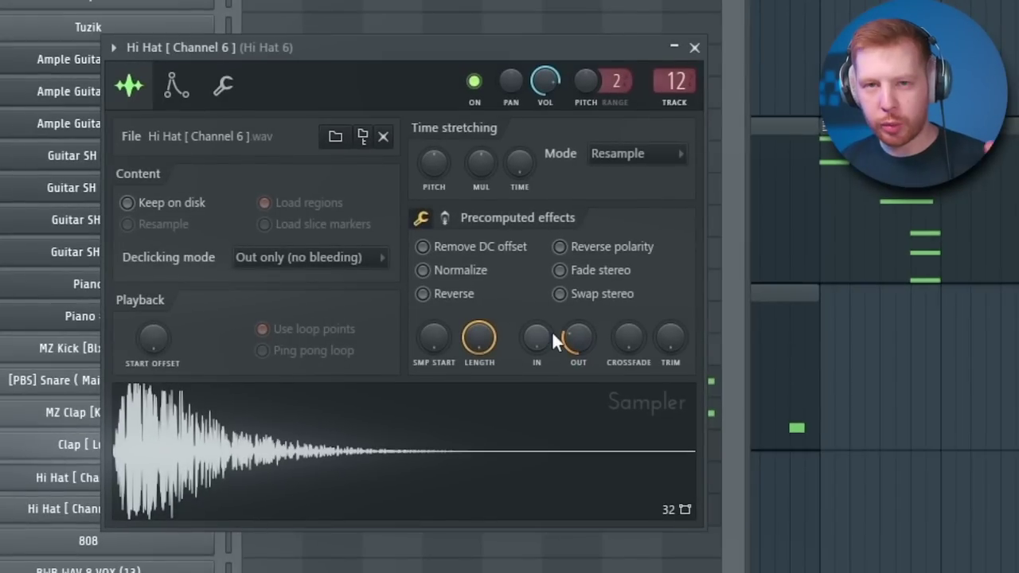
{"action": "left_click", "coordinate": [444, 217]}
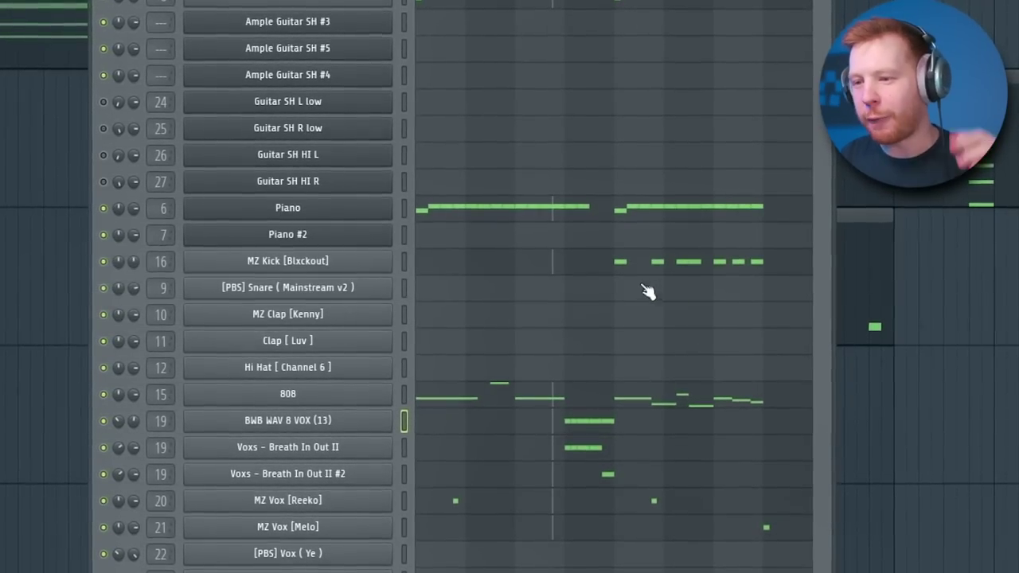
Step: Open the Voxs - Breath In Out II #3 channel settings and choose another time-stretching mode for the sample
{"action": "left_click", "coordinate": [340, 434]}
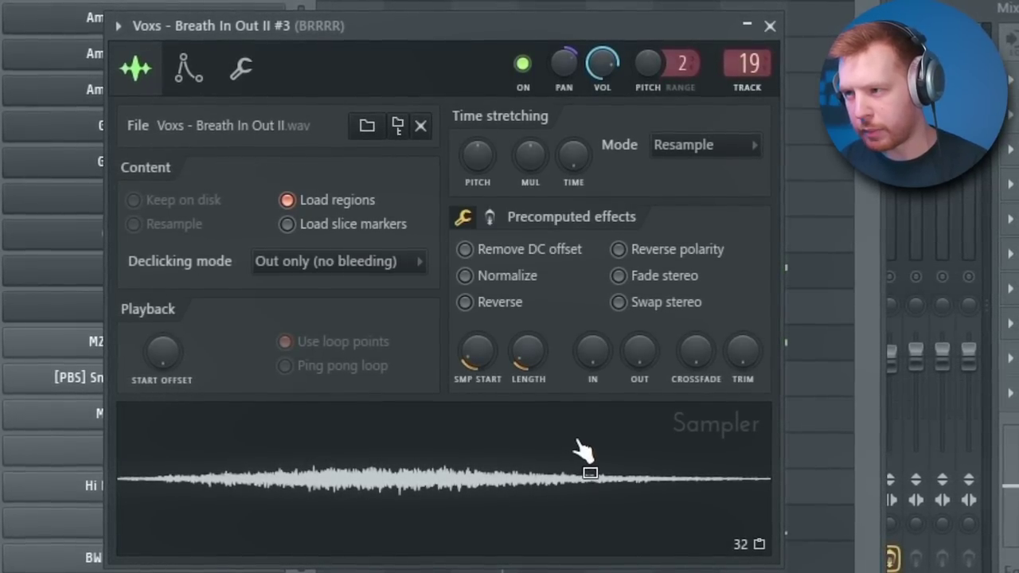
{"action": "left_click", "coordinate": [693, 145]}
{"action": "left_click", "coordinate": [689, 216]}
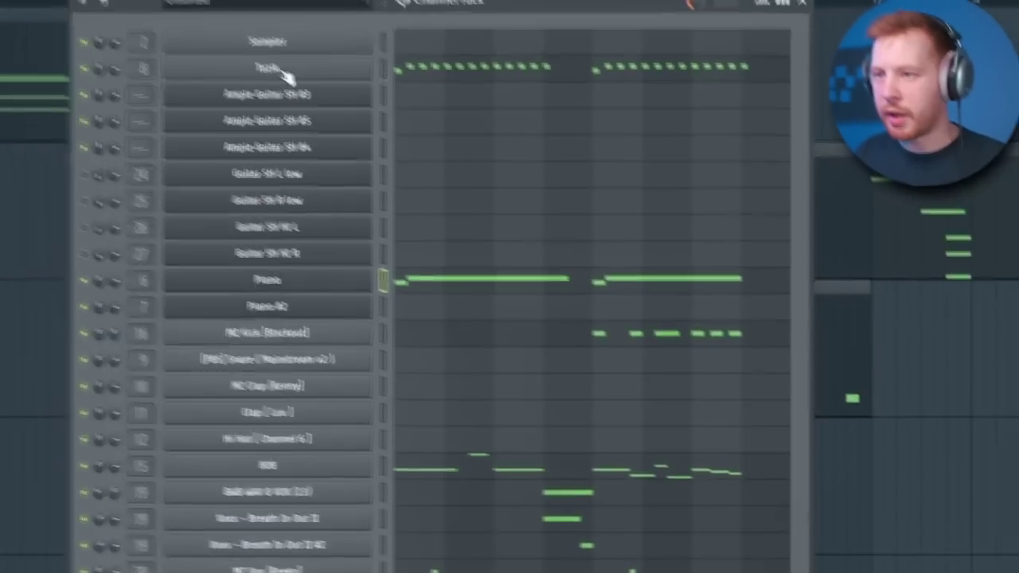
Step: Open the Tuzik channel's settings and move its window fully into view
{"action": "left_click", "coordinate": [289, 73]}
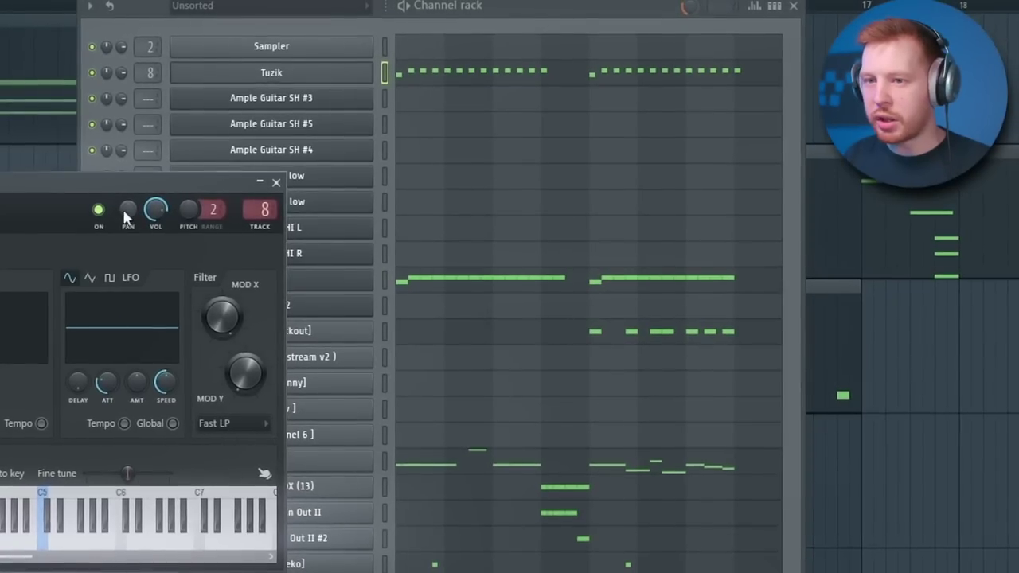
{"action": "left_click_drag", "start_coordinate": [120, 178], "coordinate": [575, 112]}
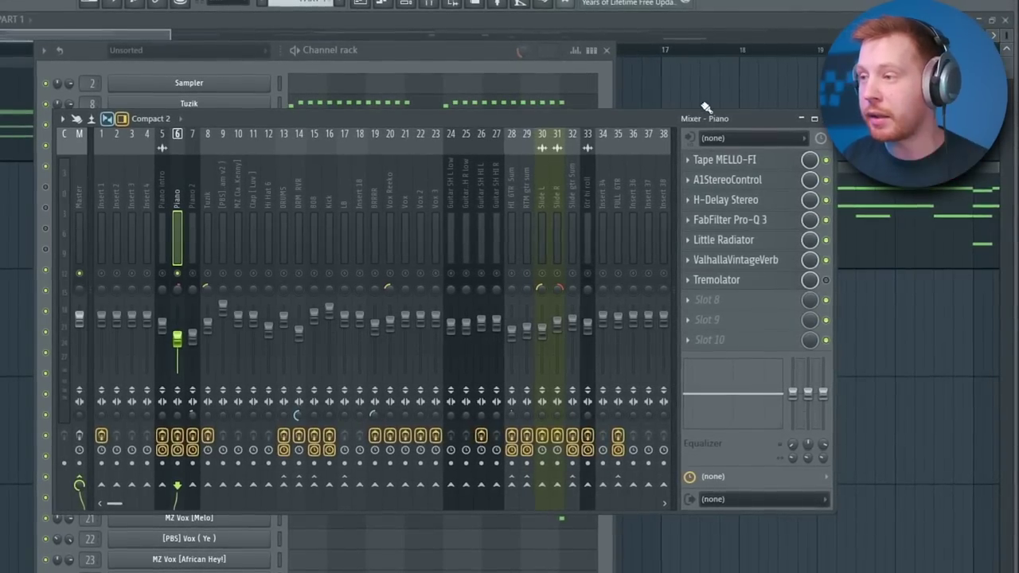
Step: Review the Tape MELLO-FI and H-Delay Stereo effects on the Piano mixer track and toggle Little Radiator's on switch
{"action": "left_click", "coordinate": [717, 160]}
{"action": "left_click", "coordinate": [732, 198]}
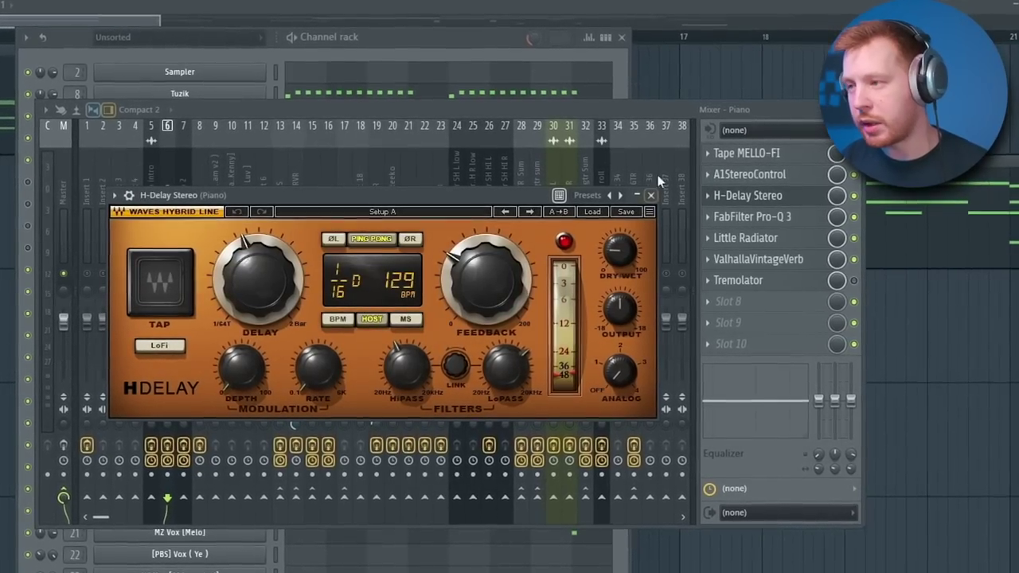
{"action": "left_click", "coordinate": [649, 196]}
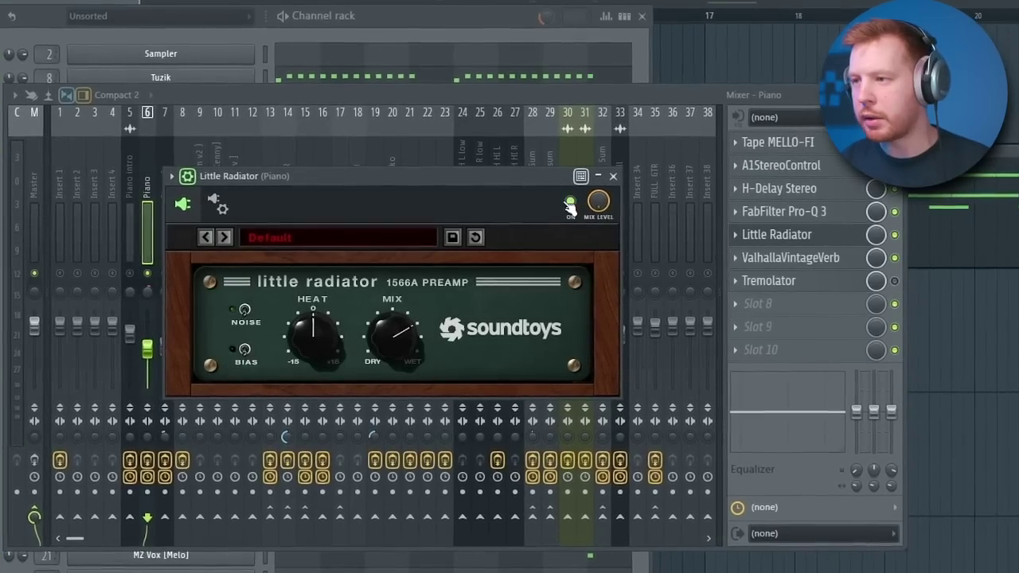
{"action": "left_click", "coordinate": [568, 202]}
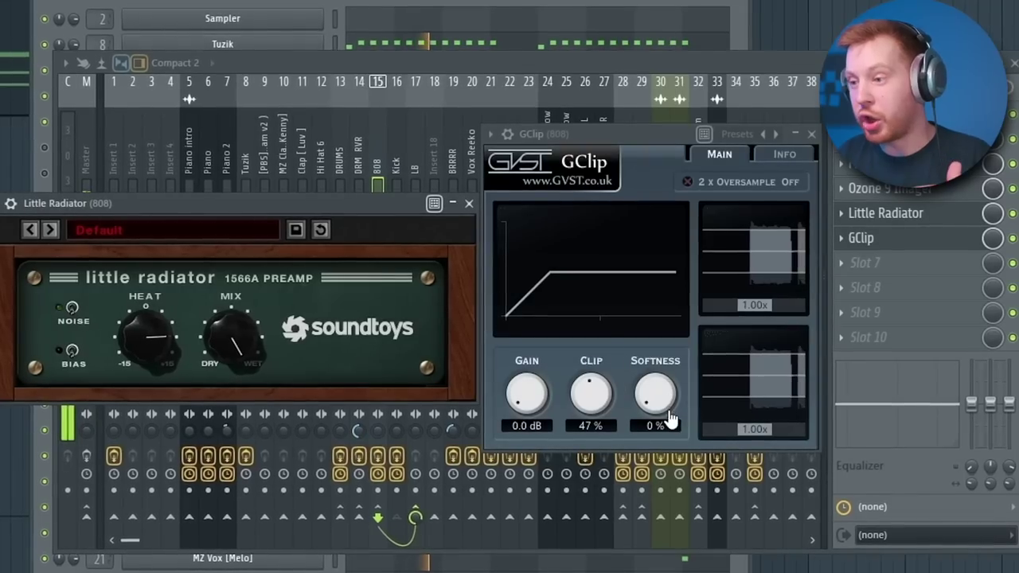
Step: Toggle GClip on the 808 mixer track during playback to compare its sound, and reopen its settings
{"action": "left_click", "coordinate": [1016, 237]}
{"action": "left_click", "coordinate": [23, 302]}
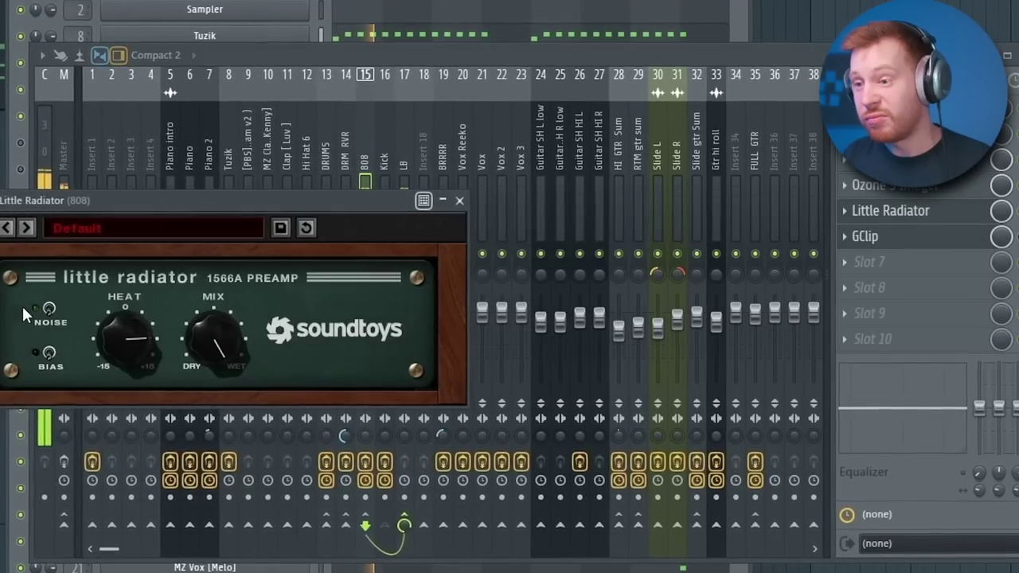
{"action": "left_click", "coordinate": [922, 243]}
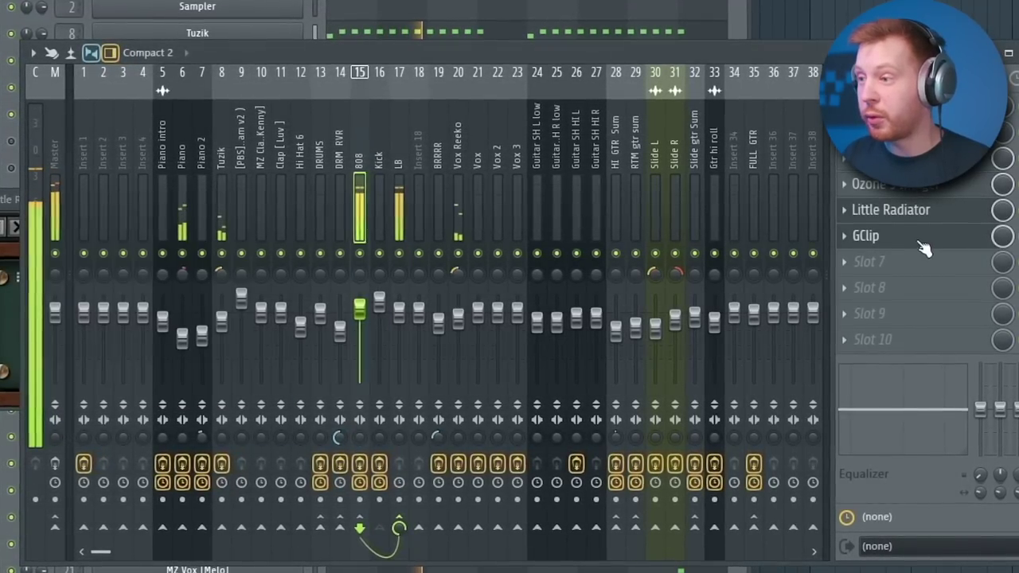
{"action": "left_click", "coordinate": [923, 244]}
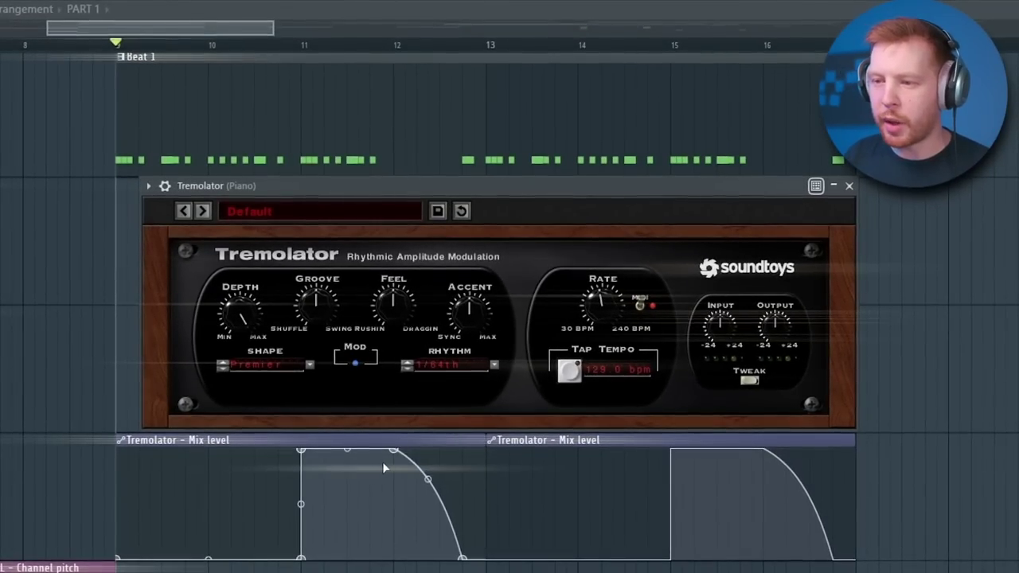
Step: Play the Beat 1 section to hear the Tremolator mix level automation on the piano
{"action": "key", "text": "space"}
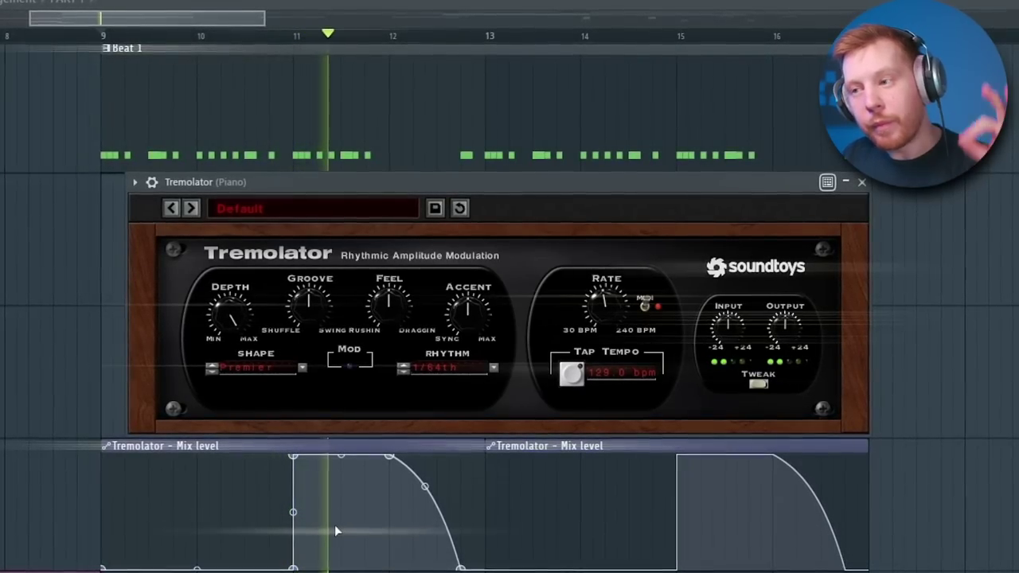
{"action": "key", "text": "space"}
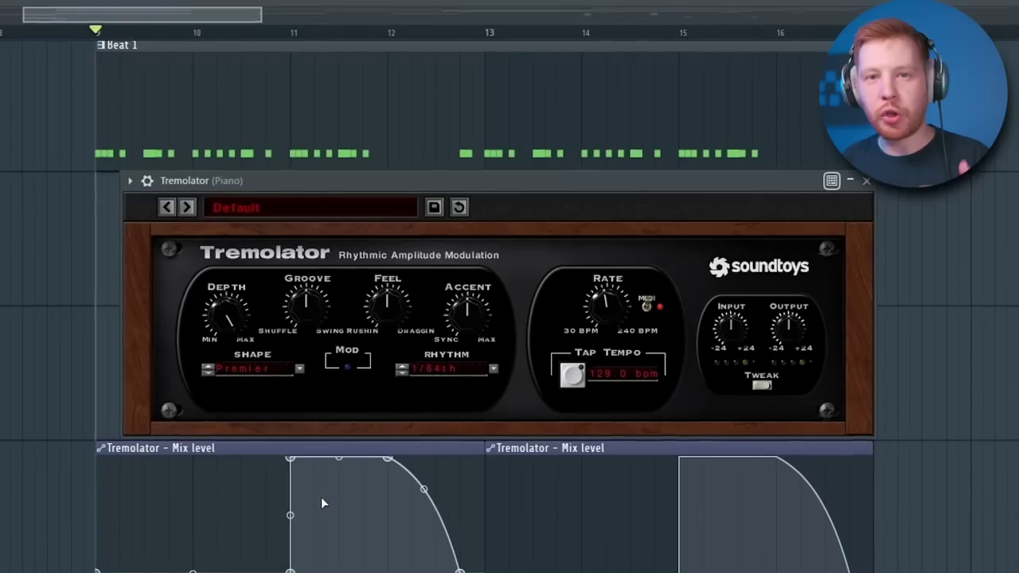
{"action": "key", "text": "space"}
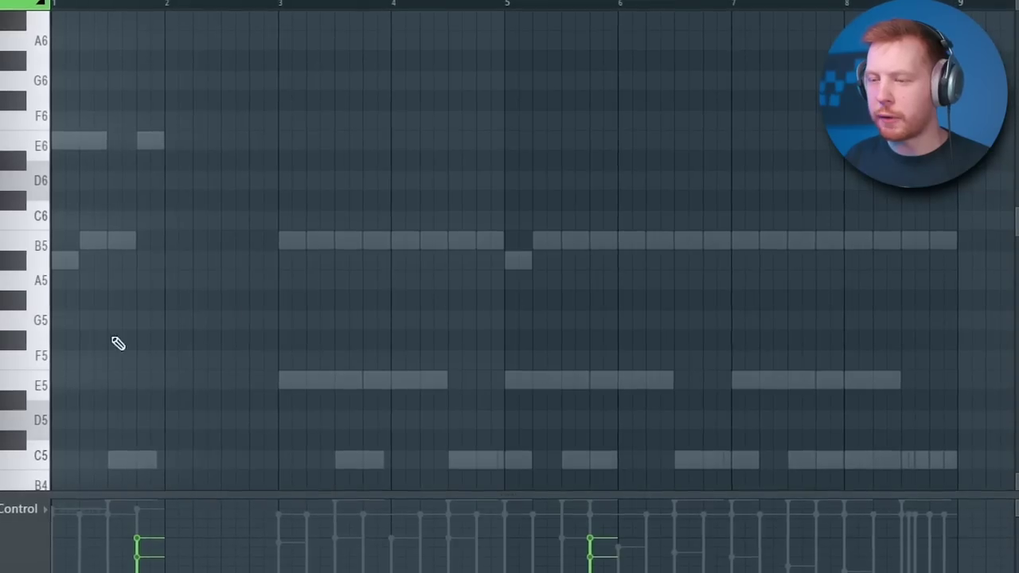
Step: Look through the notes in the piano roll and open the PART 3 pattern clip from the playlist
{"action": "scroll", "coordinate": [114, 341], "scroll_direction": "down", "scroll_amount": 10}
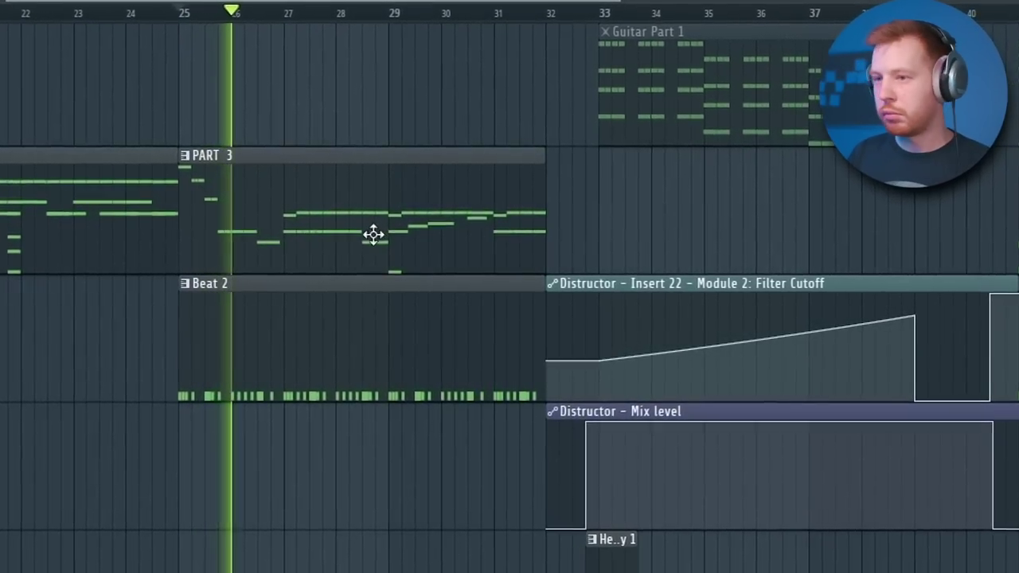
{"action": "double_click", "coordinate": [432, 246]}
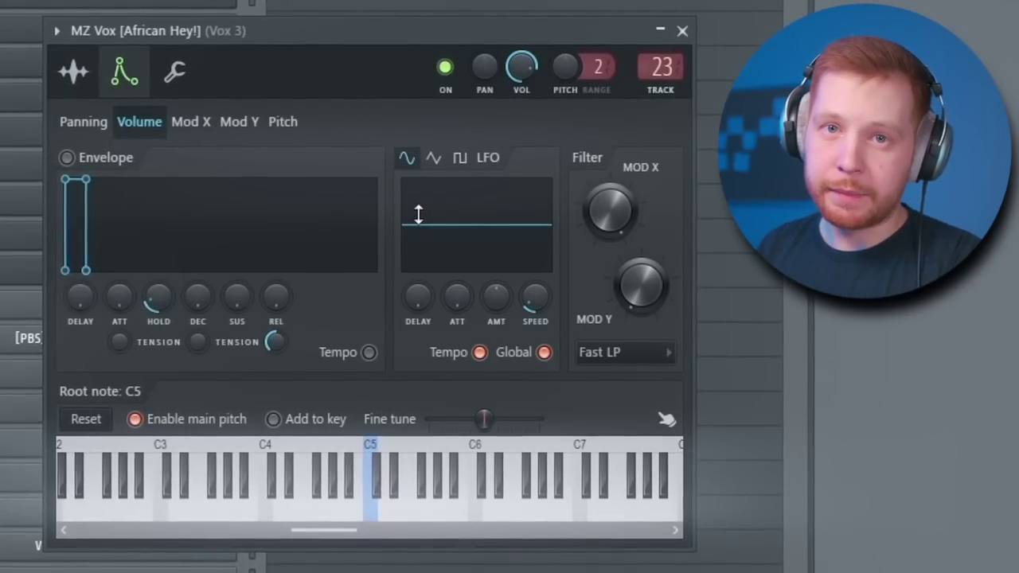
Step: Raise the volume LFO amount on the MZ Vox [African Hey!] channel
{"action": "left_click_drag", "start_coordinate": [495, 301], "coordinate": [495, 262]}
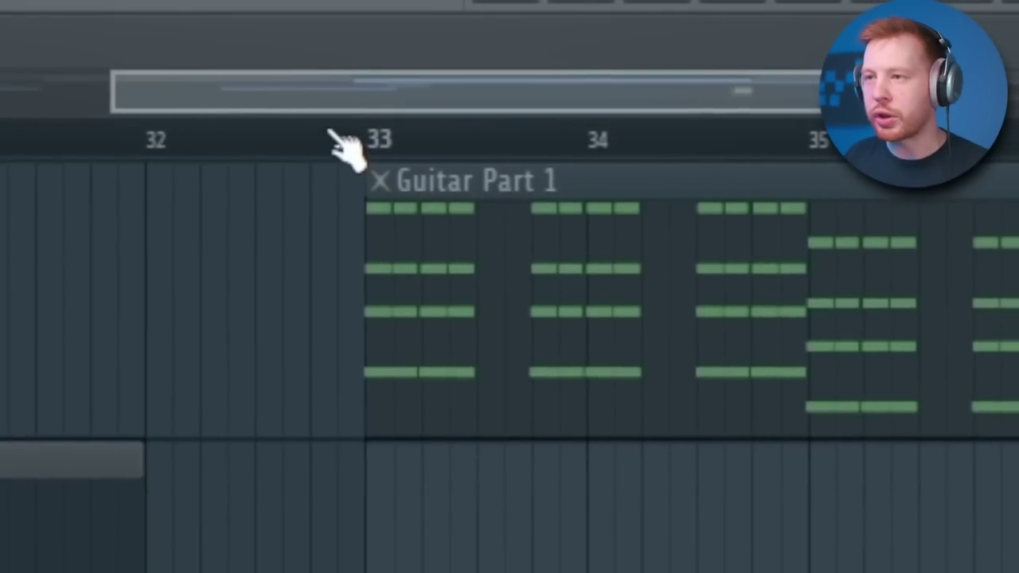
Step: Set the playback position just before Guitar Part 1 at bar 33 and audition the two audio clips above the Brrr pattern
{"action": "left_click", "coordinate": [338, 142]}
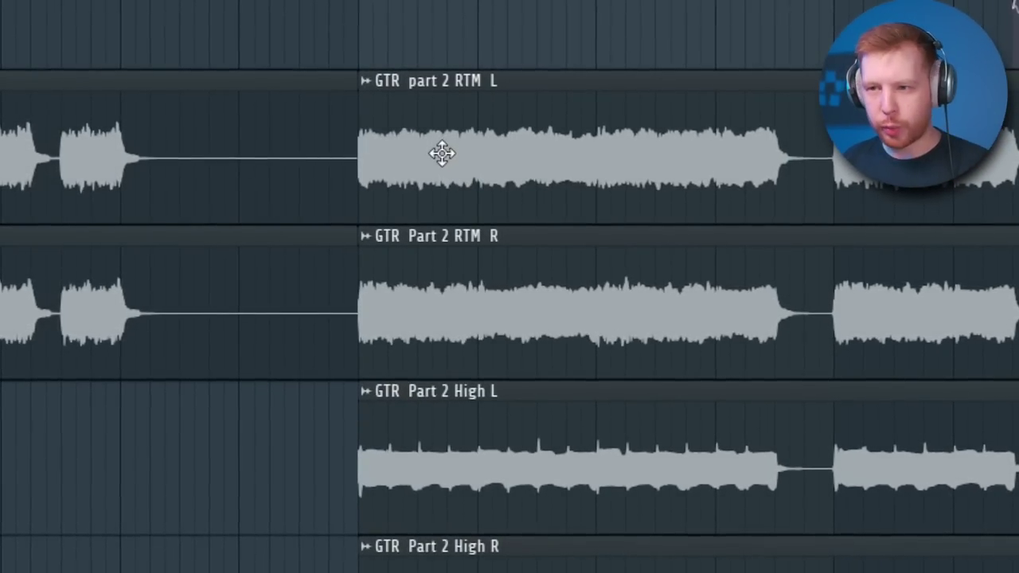
{"action": "mouse_move", "coordinate": [316, 278]}
{"action": "left_mouse_down"}
{"action": "mouse_move", "coordinate": [296, 278]}
{"action": "mouse_move", "coordinate": [316, 274]}
{"action": "left_mouse_up"}
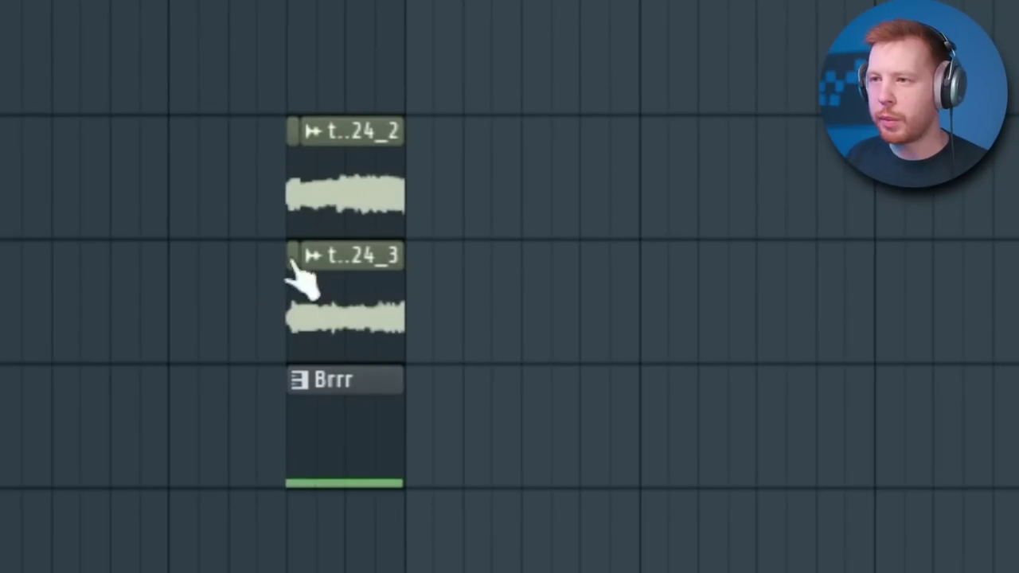
{"action": "key", "text": "space"}
{"action": "key", "text": "space"}
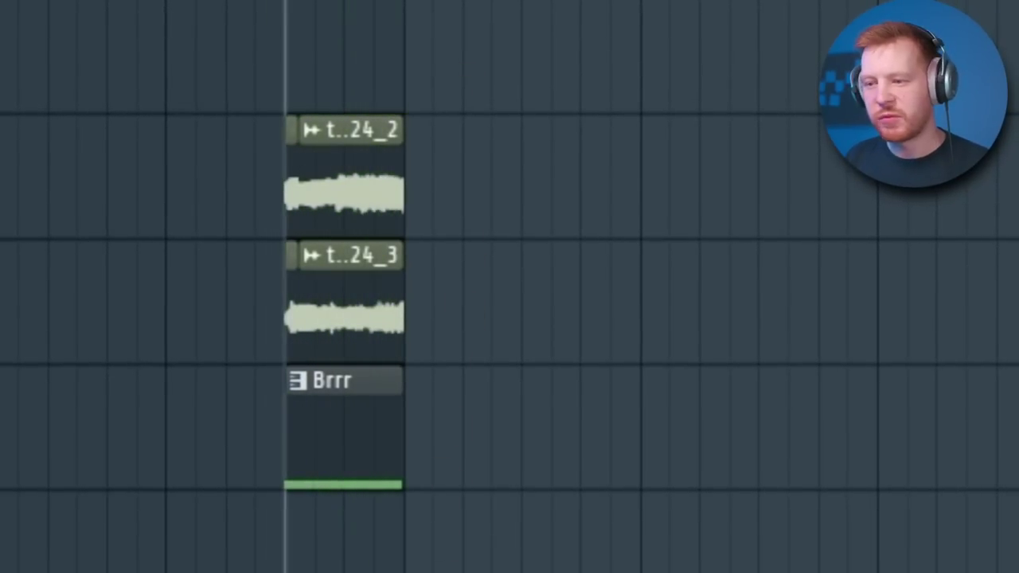
{"action": "scroll", "coordinate": [457, 521], "scroll_direction": "up", "scroll_amount": 5}
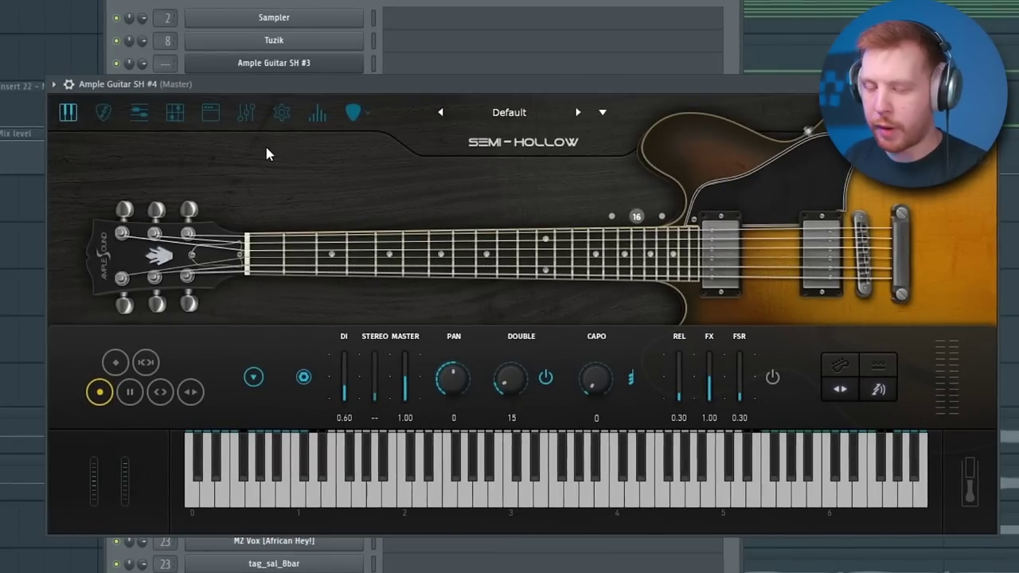
Step: In Ample Guitar SH #4's tab editor, add an E3 note right after the A4 note and lengthen it to just before beat 1-4
{"action": "left_click", "coordinate": [144, 113]}
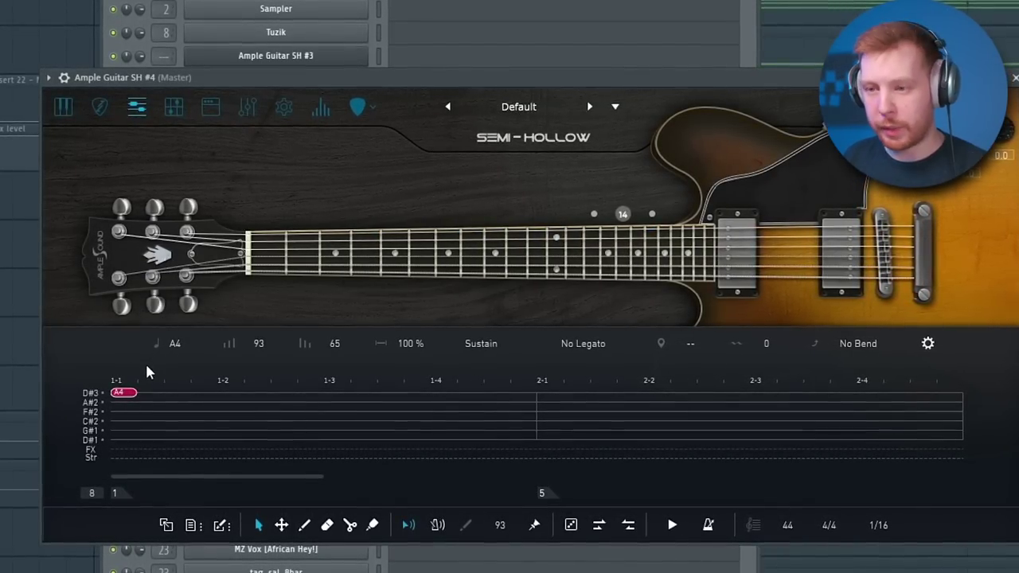
{"action": "left_click", "coordinate": [151, 393]}
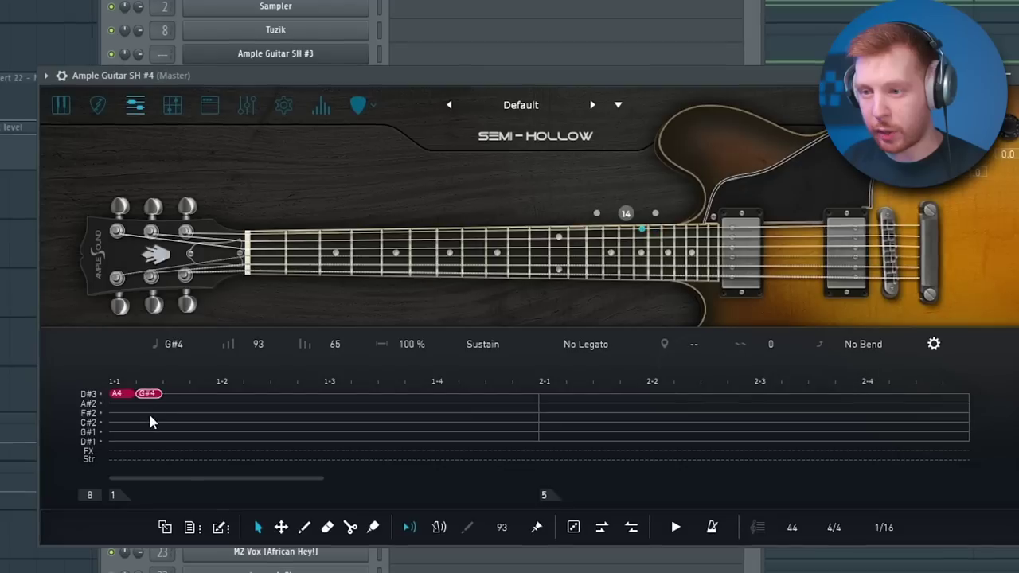
{"action": "left_click_drag", "start_coordinate": [151, 422], "coordinate": [157, 471]}
{"action": "left_click_drag", "start_coordinate": [166, 532], "coordinate": [169, 572]}
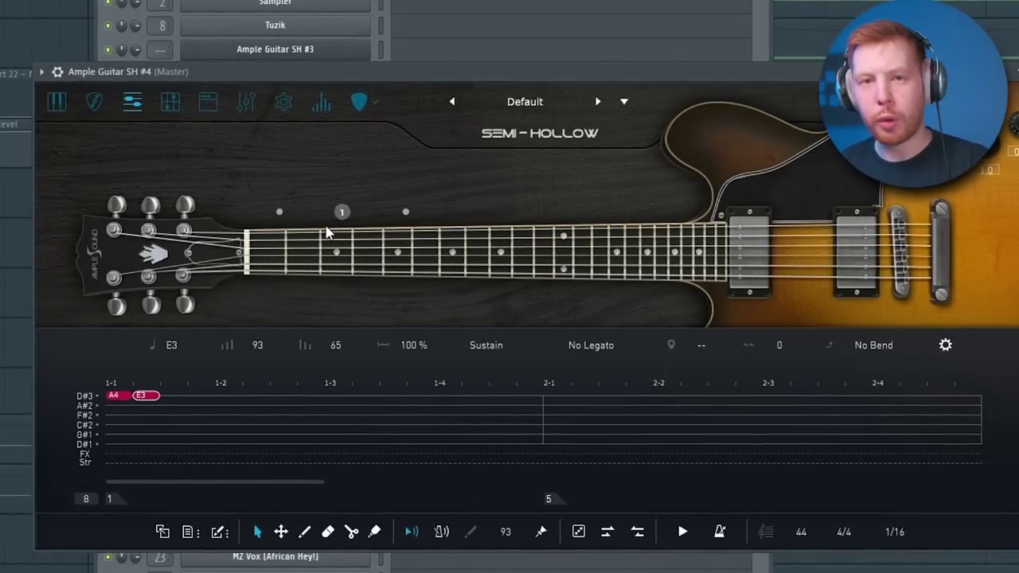
{"action": "left_click_drag", "start_coordinate": [159, 396], "coordinate": [320, 406]}
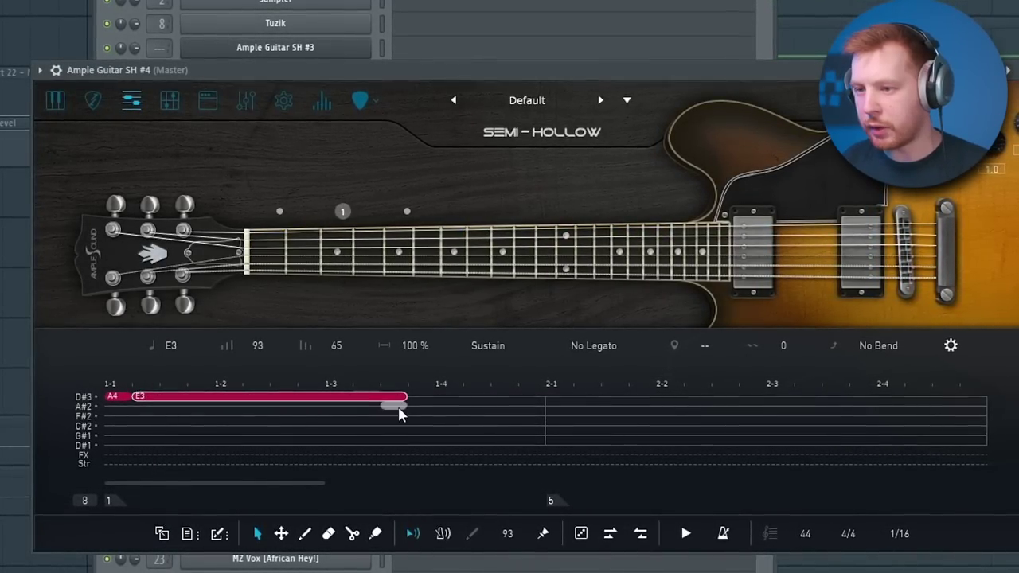
Step: Set the A4 note's legato to Legato Slide and its articulation to Slide In
{"action": "left_click", "coordinate": [595, 346]}
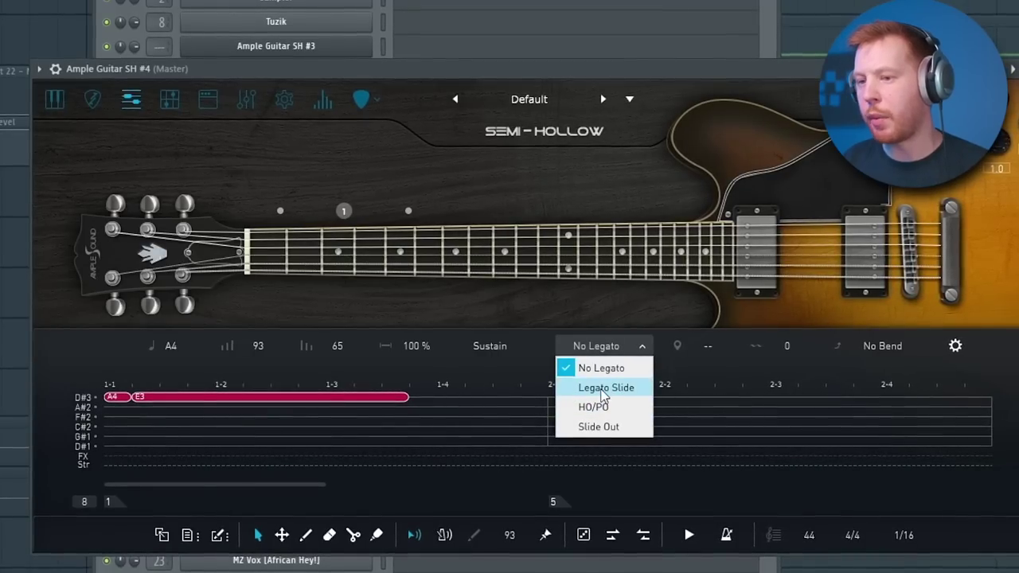
{"action": "left_click", "coordinate": [603, 388]}
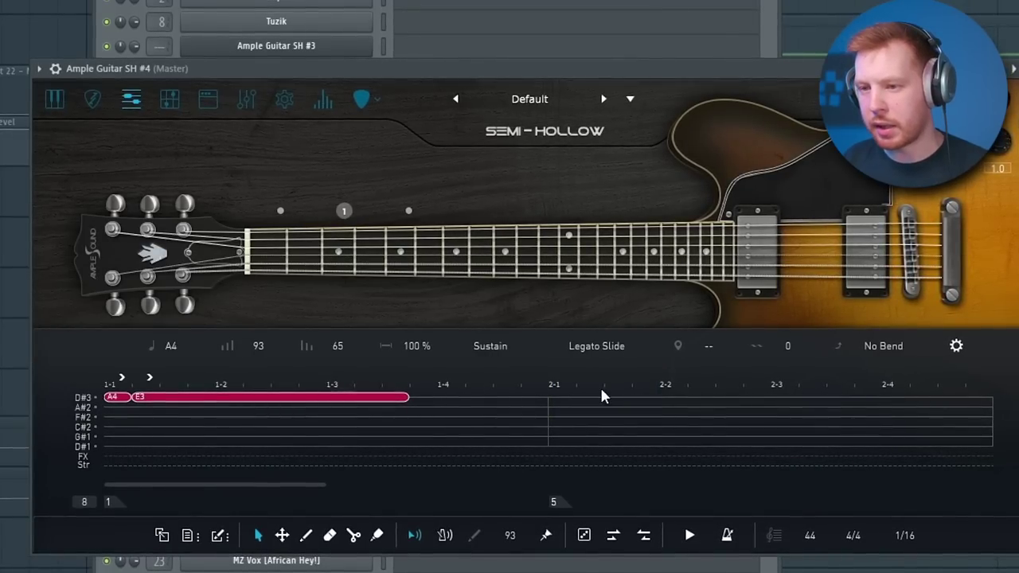
{"action": "left_click", "coordinate": [481, 350]}
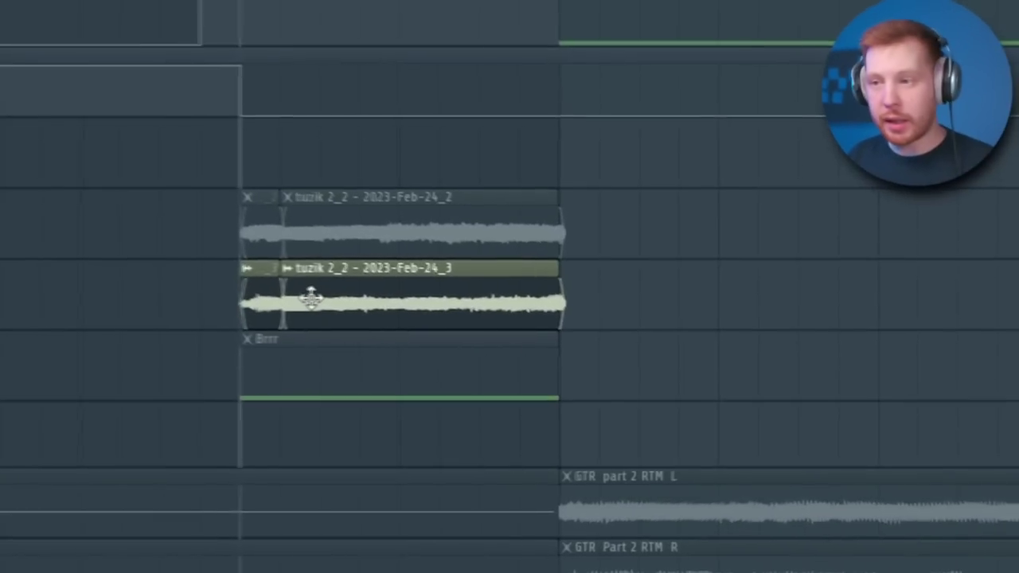
Step: Audition the tuzik 2_2 - 2023-Feb-24_3 clip on its own and the selected guitar take in Edison
{"action": "key", "text": "space"}
{"action": "key", "text": "space"}
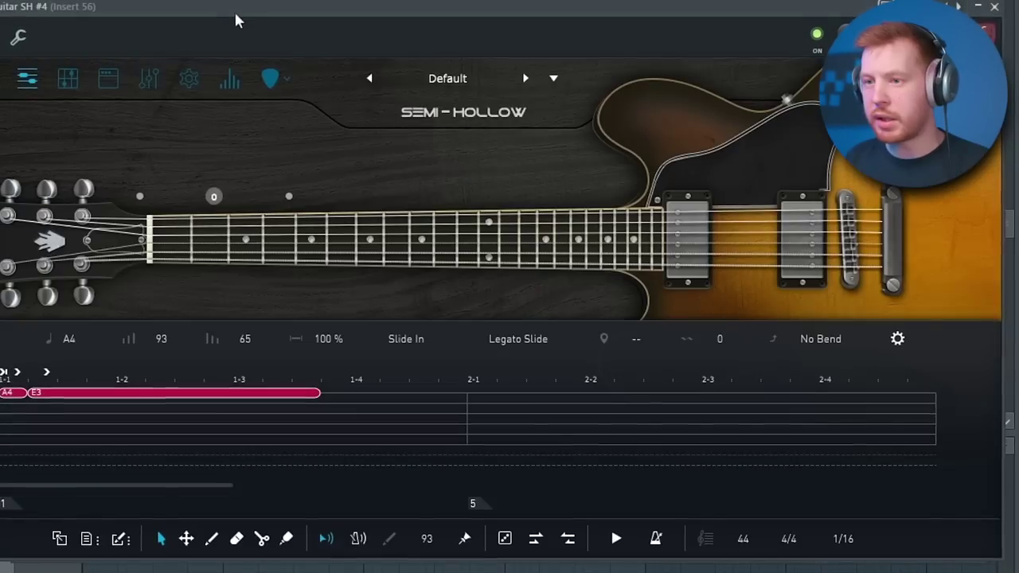
{"action": "left_click", "coordinate": [209, 426]}
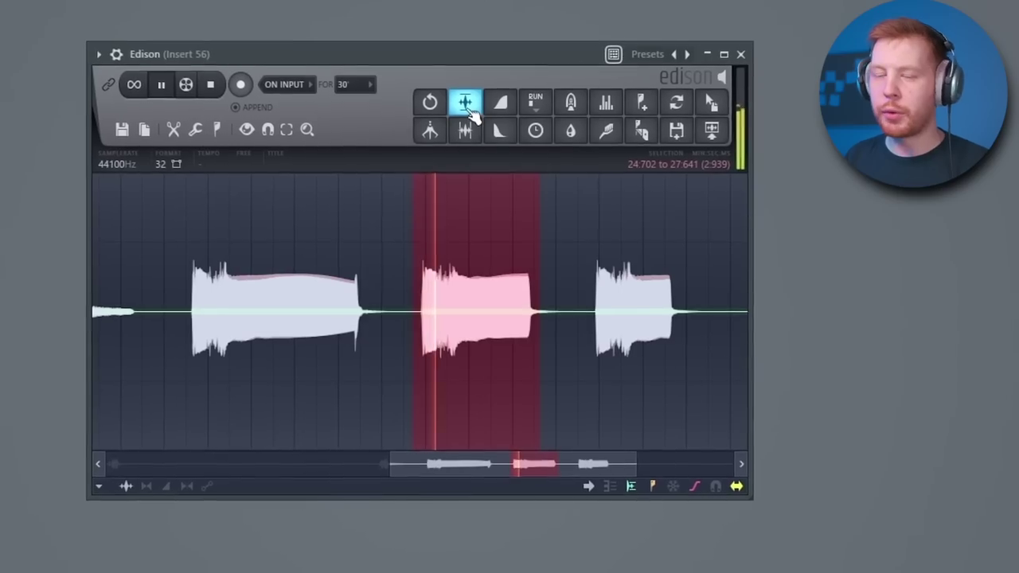
{"action": "key", "text": "space"}
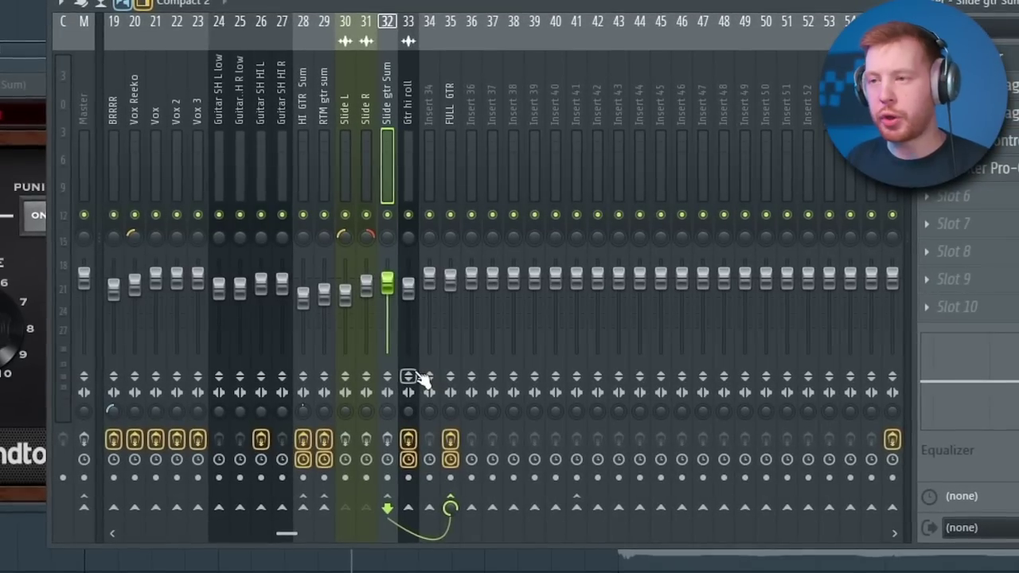
Step: Play the slide guitars before and after switching on the effects of the Slide gtr Sum, Slide R and Slide L mixer tracks
{"action": "key", "text": "space"}
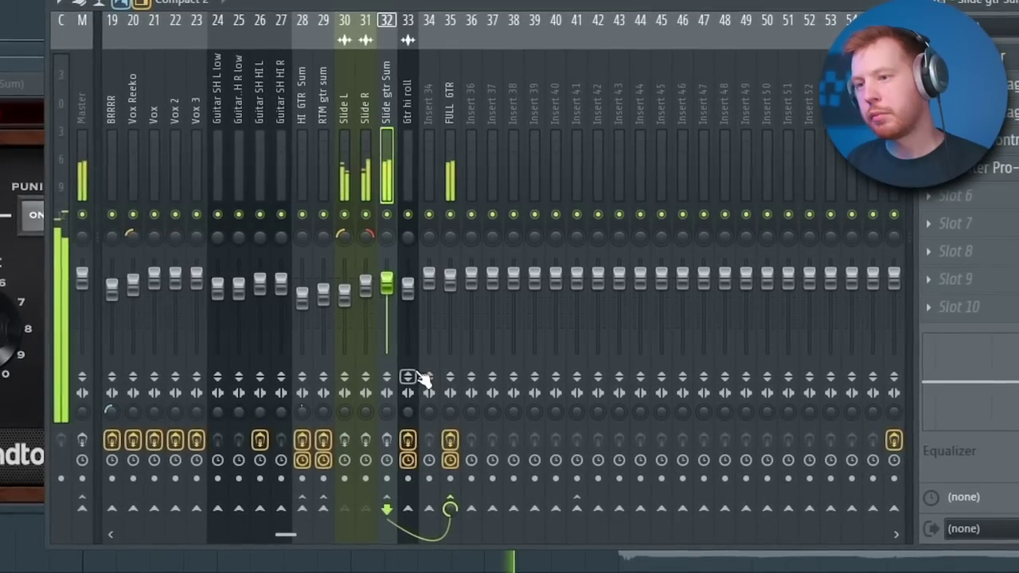
{"action": "key", "text": "space"}
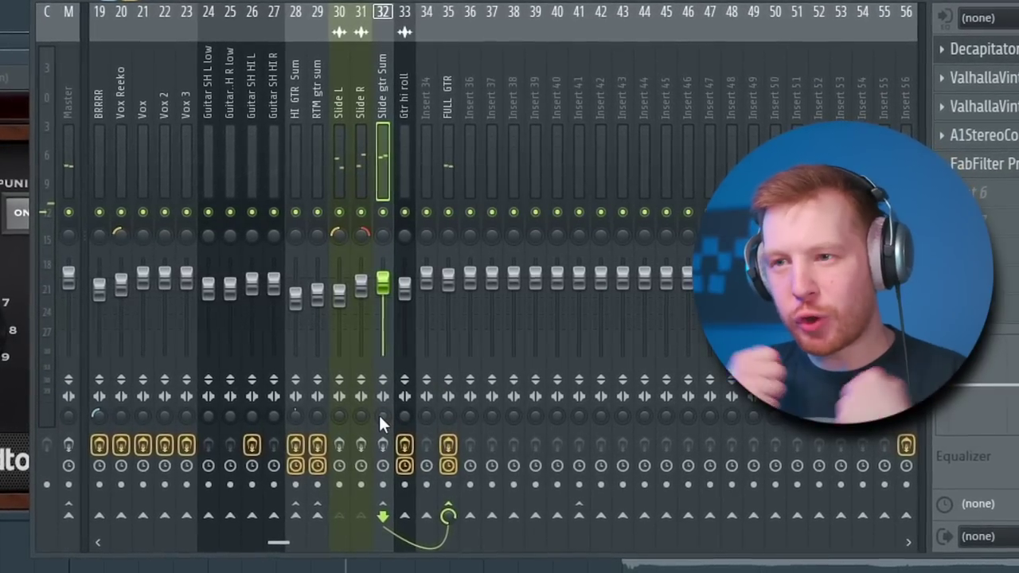
{"action": "left_click", "coordinate": [380, 451]}
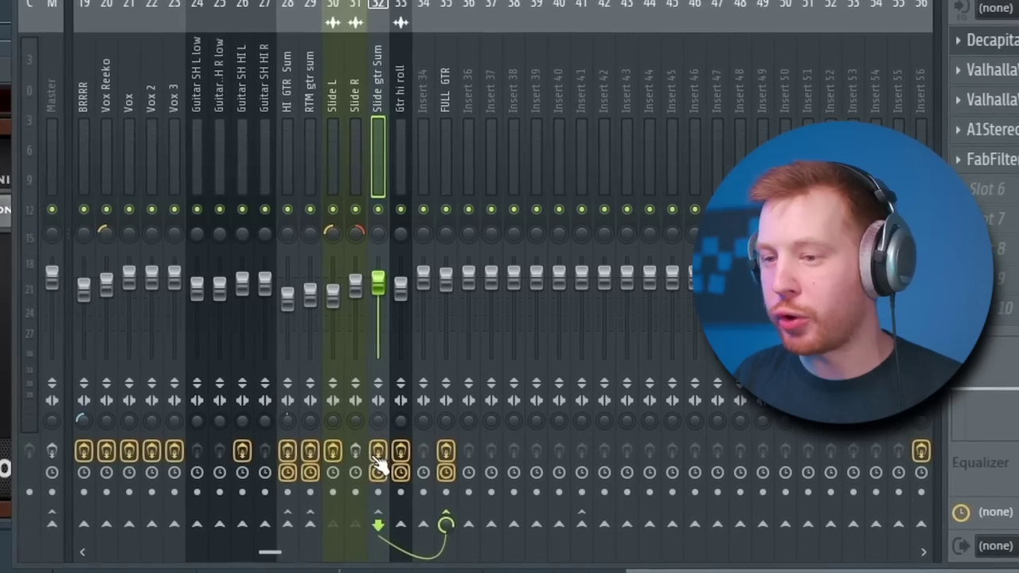
{"action": "left_click", "coordinate": [356, 451]}
{"action": "left_click", "coordinate": [335, 451]}
{"action": "key", "text": "space"}
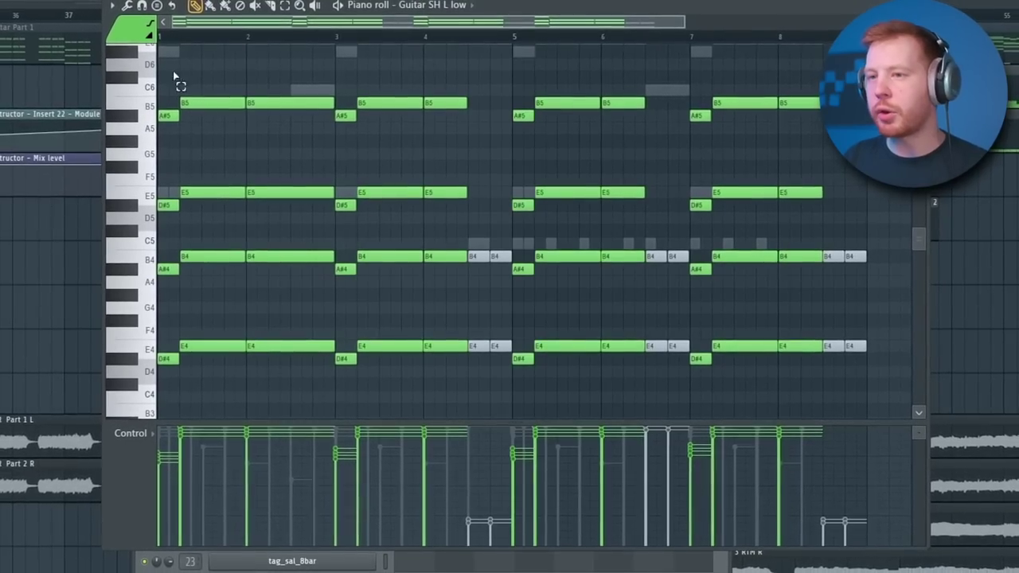
Step: Highlight the chord notes across bars 1 to 8 in the Guitar SH L low piano roll
{"action": "left_click_drag", "start_coordinate": [177, 74], "coordinate": [876, 416]}
{"action": "scroll", "coordinate": [785, 369], "scroll_direction": "down", "scroll_amount": 1}
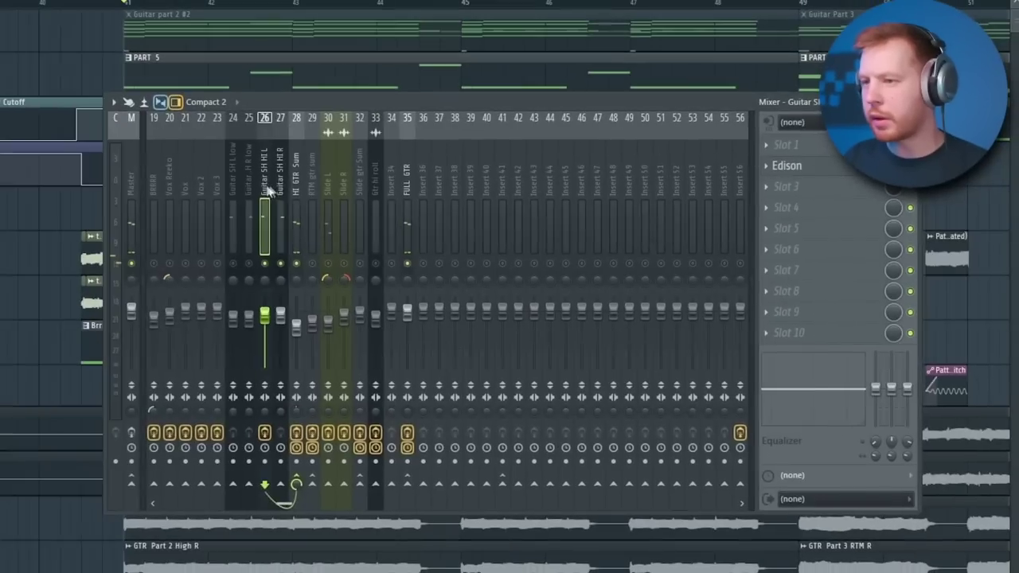
Step: Open Decapitator on the HI GTR Sum mixer track and audition the high guitars, toggling that effect during playback
{"action": "left_click", "coordinate": [303, 175]}
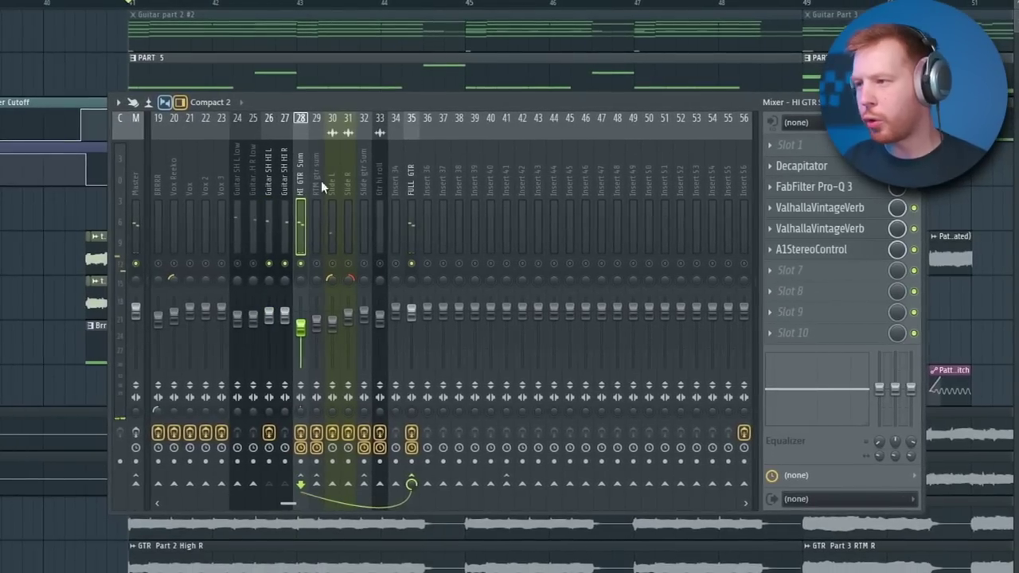
{"action": "left_click", "coordinate": [803, 166]}
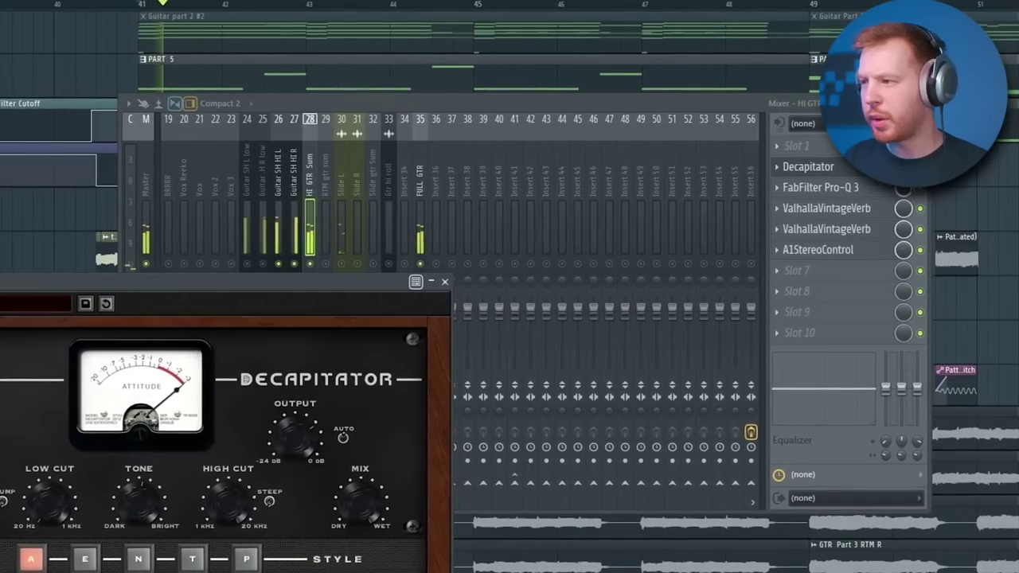
{"action": "left_click", "coordinate": [921, 167]}
{"action": "key", "text": "space"}
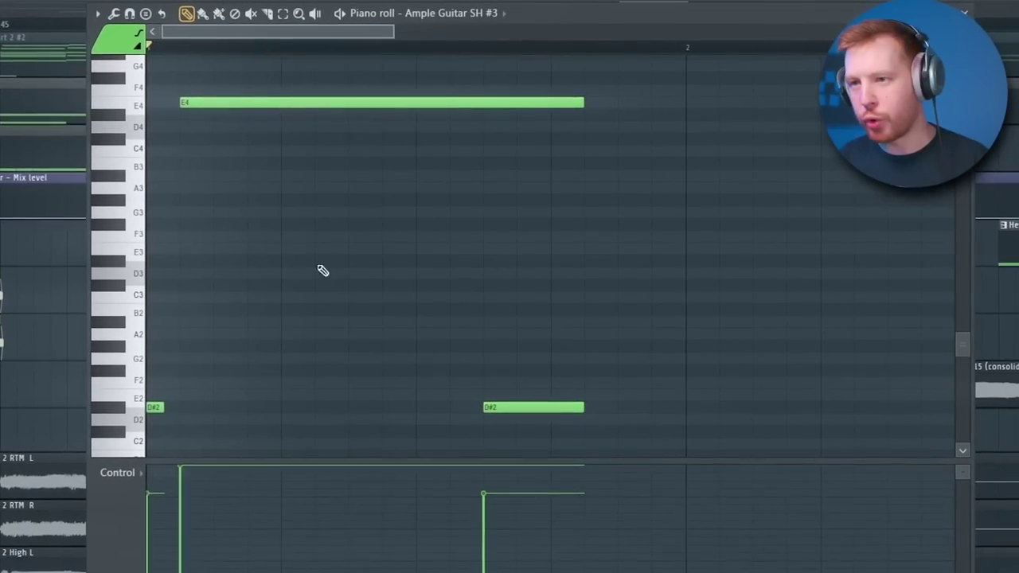
Step: Highlight the long E4 note and the two D#2 notes in the Ample Guitar SH #3 piano roll
{"action": "left_click_drag", "start_coordinate": [280, 73], "coordinate": [314, 125]}
{"action": "left_click_drag", "start_coordinate": [558, 386], "coordinate": [105, 476]}
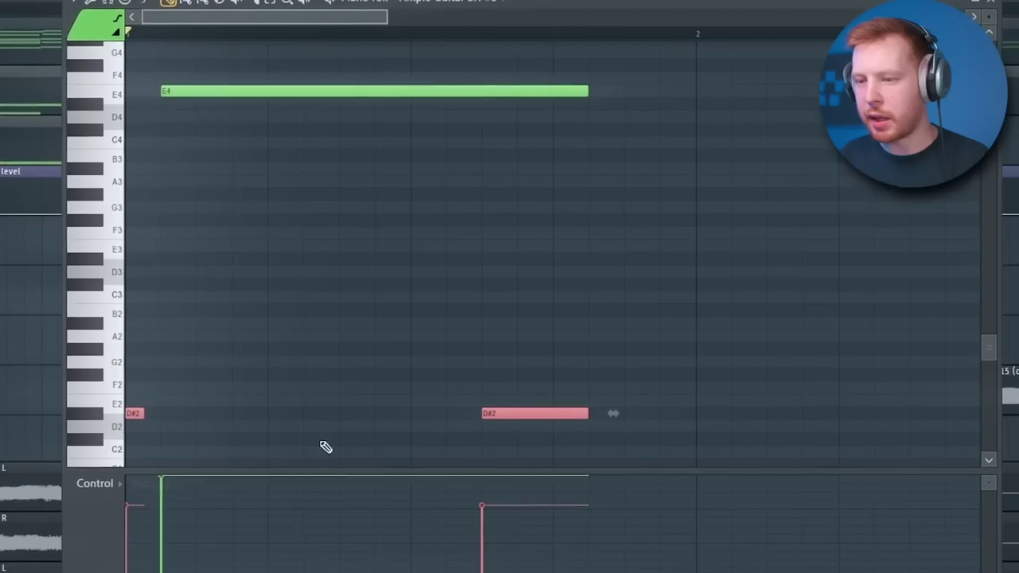
{"action": "left_click", "coordinate": [512, 293]}
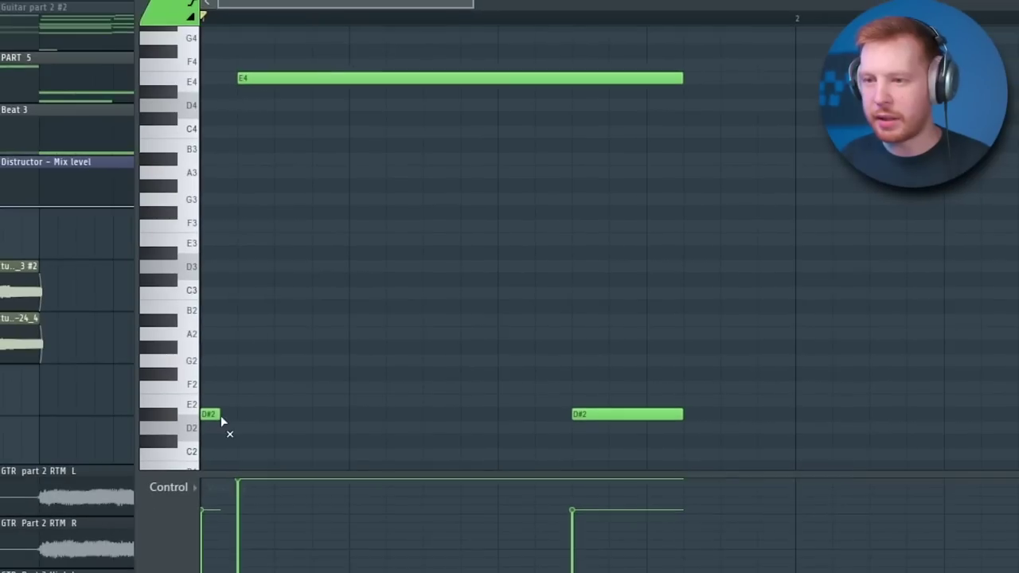
Step: Play the Ample Guitar SH #3 part with the two D#2 notes muted, and again with both unmuted
{"action": "left_click", "coordinate": [213, 415]}
{"action": "left_click", "coordinate": [621, 416]}
{"action": "key", "text": "space"}
{"action": "key", "text": "space"}
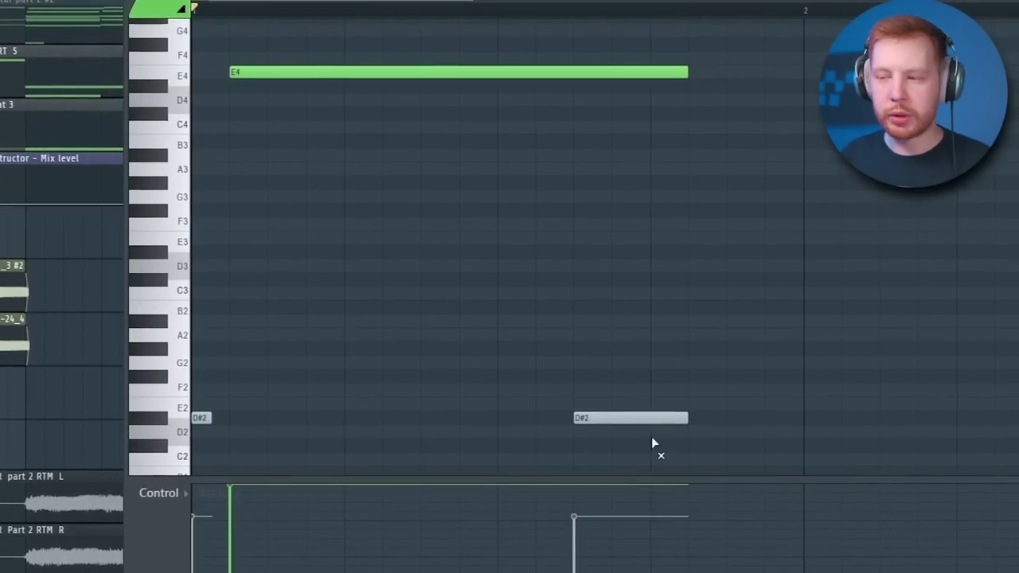
{"action": "left_click", "coordinate": [647, 419]}
{"action": "left_click", "coordinate": [200, 418]}
{"action": "key", "text": "space"}
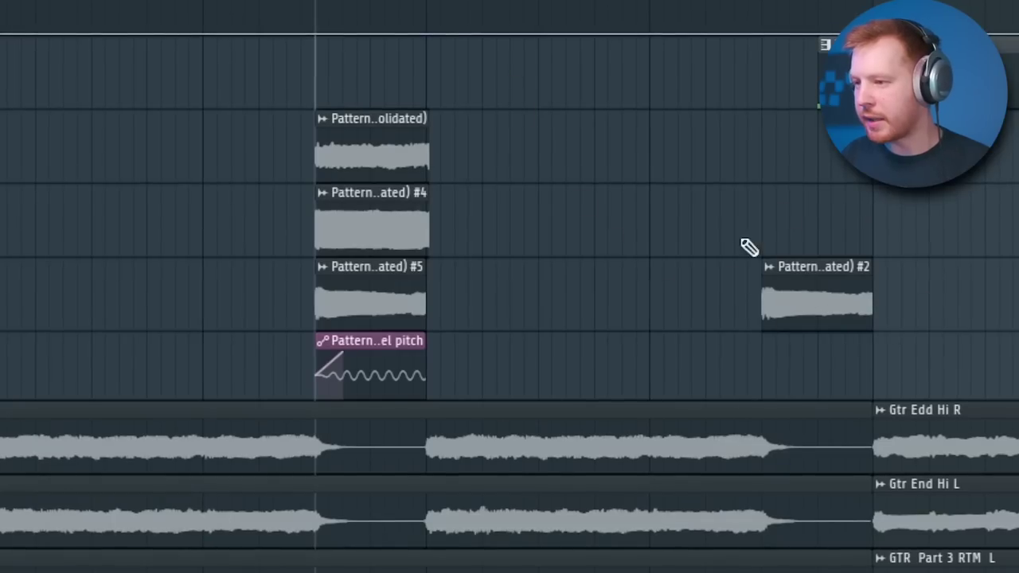
Step: Examine the consolidated pattern clips and the pitch automation clips above the guitar tracks around bars 46 to 51
{"action": "scroll", "coordinate": [871, 359], "scroll_direction": "up", "scroll_amount": 3}
{"action": "left_click_drag", "start_coordinate": [466, 270], "coordinate": [975, 340]}
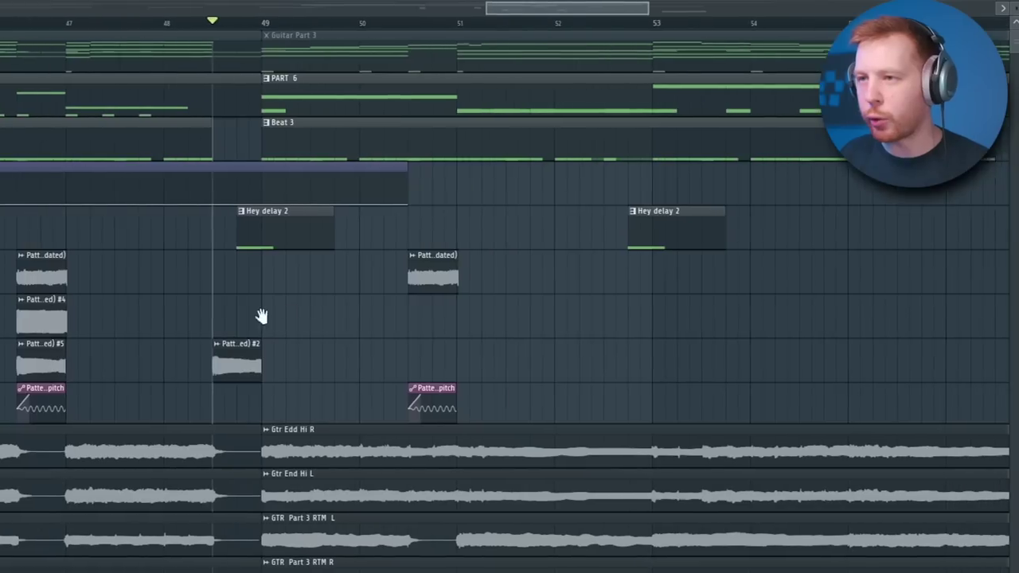
{"action": "left_click_drag", "start_coordinate": [262, 316], "coordinate": [185, 307]}
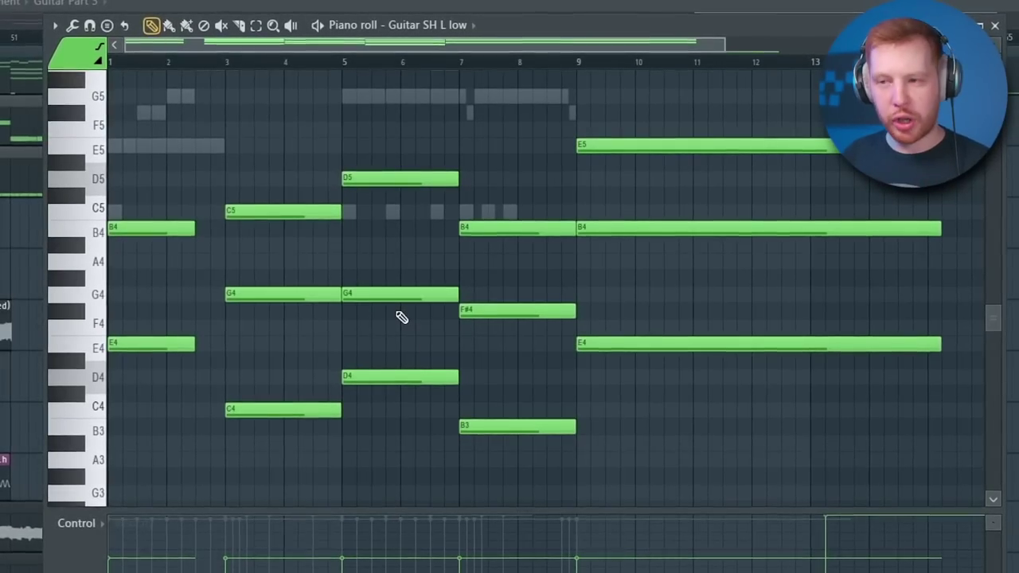
Step: Highlight the five chords from bar 1 to bar 9 one after another in the Guitar SH L low piano roll
{"action": "left_click_drag", "start_coordinate": [153, 187], "coordinate": [123, 412]}
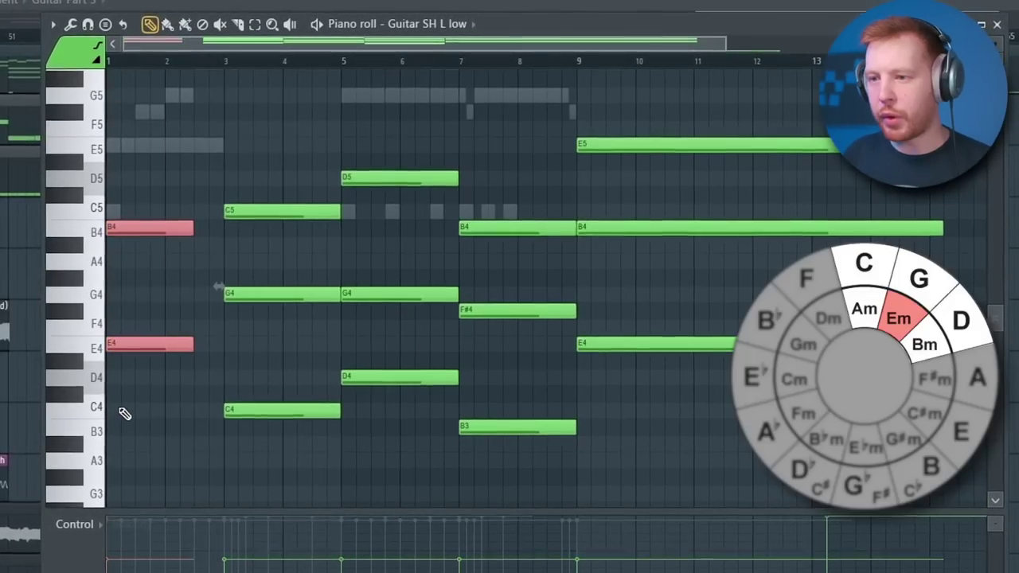
{"action": "left_click_drag", "start_coordinate": [299, 458], "coordinate": [313, 130]}
{"action": "left_click_drag", "start_coordinate": [406, 105], "coordinate": [387, 478]}
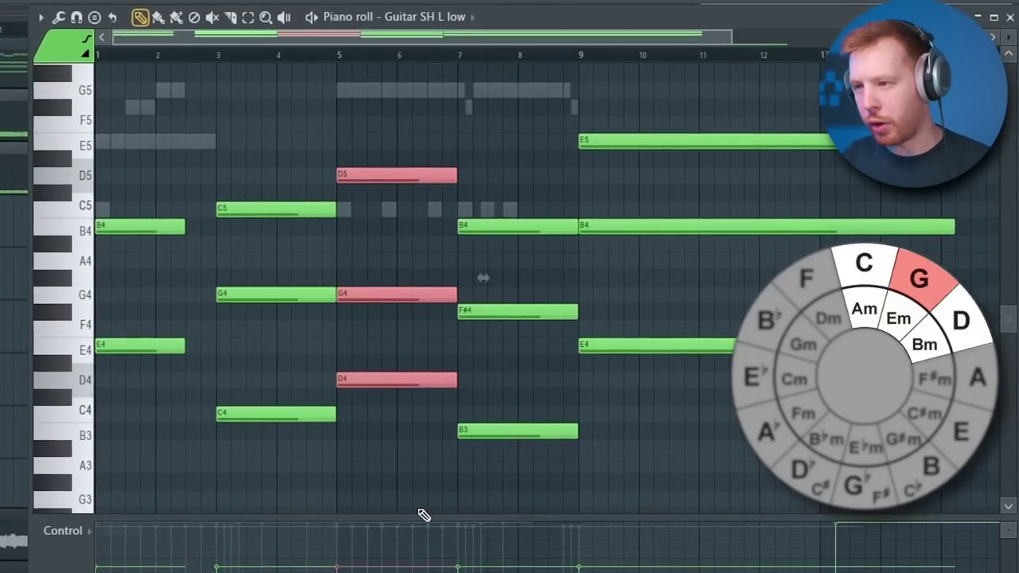
{"action": "left_click_drag", "start_coordinate": [510, 132], "coordinate": [518, 473]}
{"action": "left_click_drag", "start_coordinate": [703, 450], "coordinate": [681, 117]}
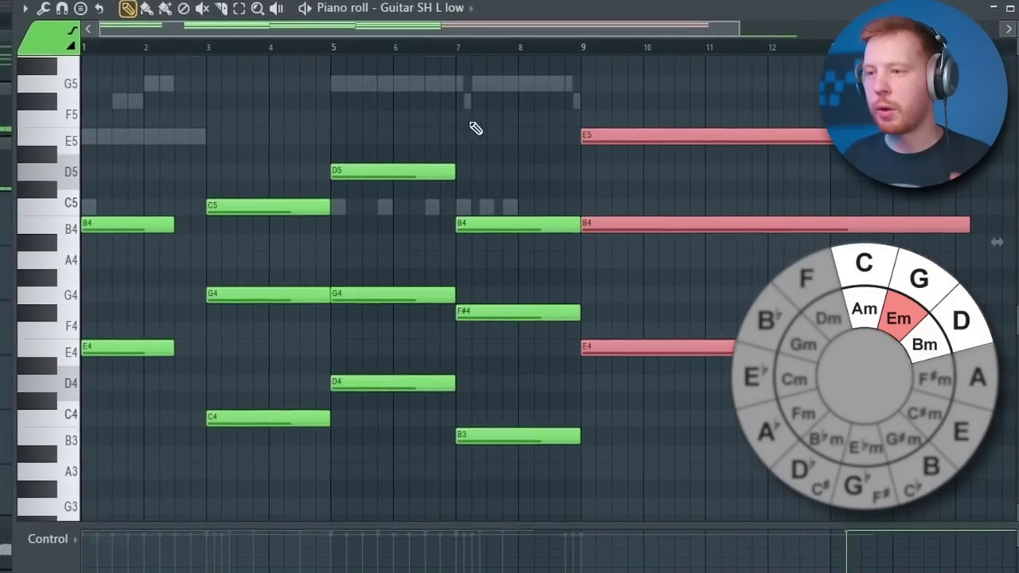
{"action": "left_click", "coordinate": [481, 124], "text": "ctrl"}
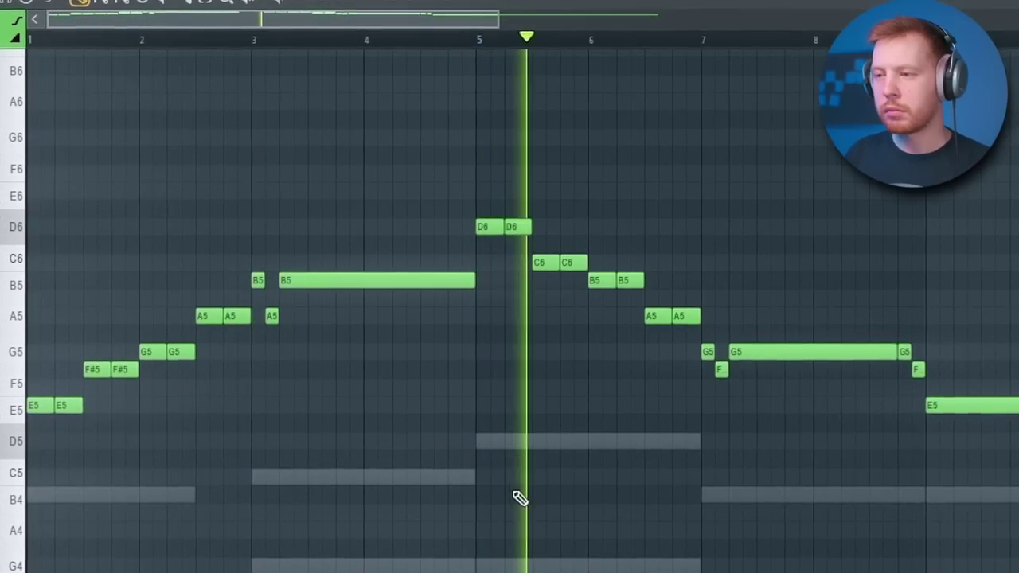
Step: Mark the D6 and C6 melody notes in bar 5 while the lead guitar part plays, and stop playback
{"action": "left_click_drag", "start_coordinate": [498, 493], "coordinate": [518, 59]}
{"action": "left_click_drag", "start_coordinate": [554, 486], "coordinate": [592, 39]}
{"action": "key", "text": "space"}
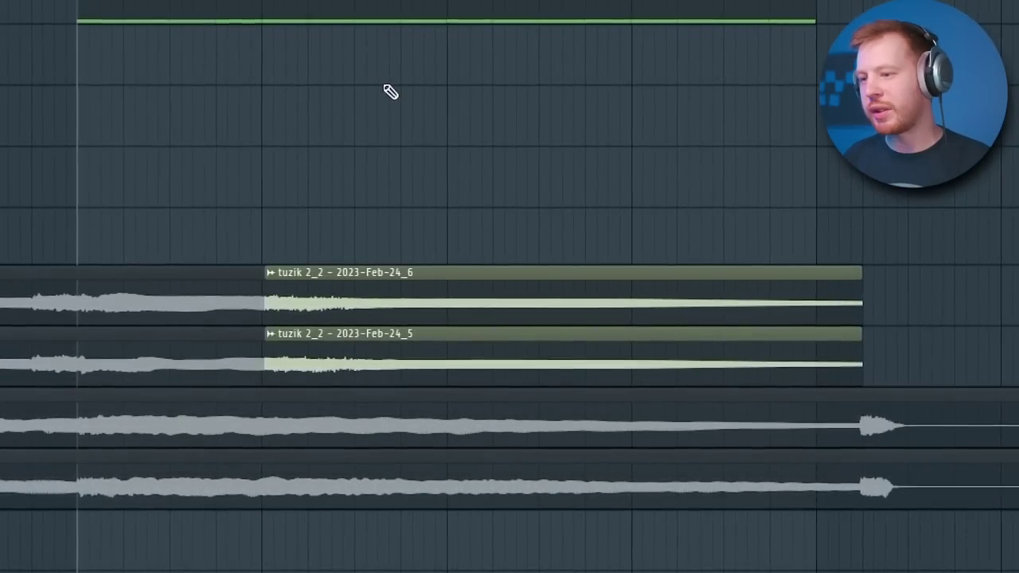
Step: Highlight the tuzik 2_2 - 2023-Feb-24_6 and tuzik 2_2 - 2023-Feb-24_5 clips in the playlist, and clear the selection
{"action": "left_click_drag", "start_coordinate": [389, 104], "coordinate": [375, 405]}
{"action": "left_click", "coordinate": [378, 155], "text": "ctrl"}
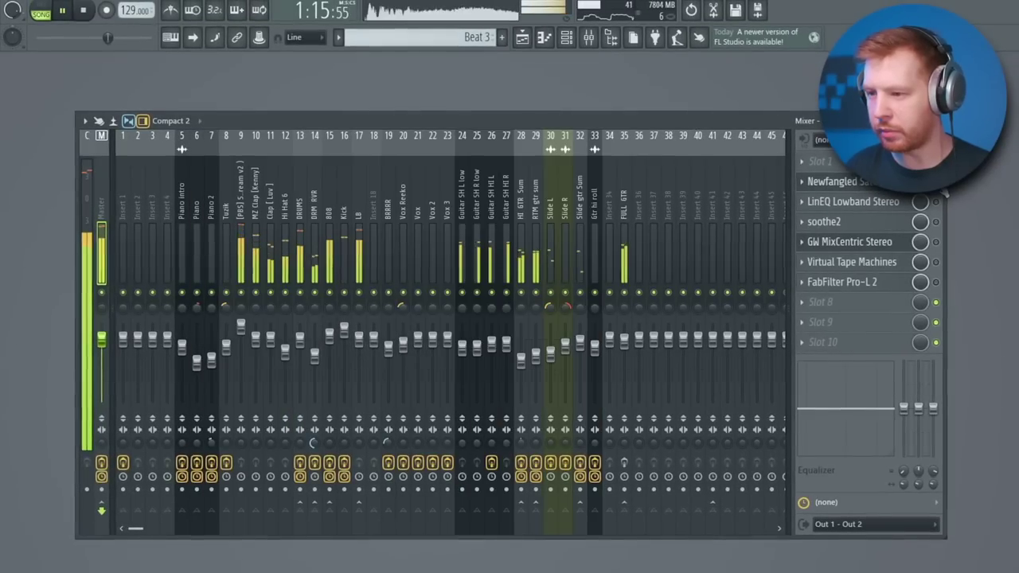
Step: Inspect the LinEQ Lowband Stereo, soothe2 and GW MixCentric Stereo effects on the Master track
{"action": "left_click", "coordinate": [872, 204]}
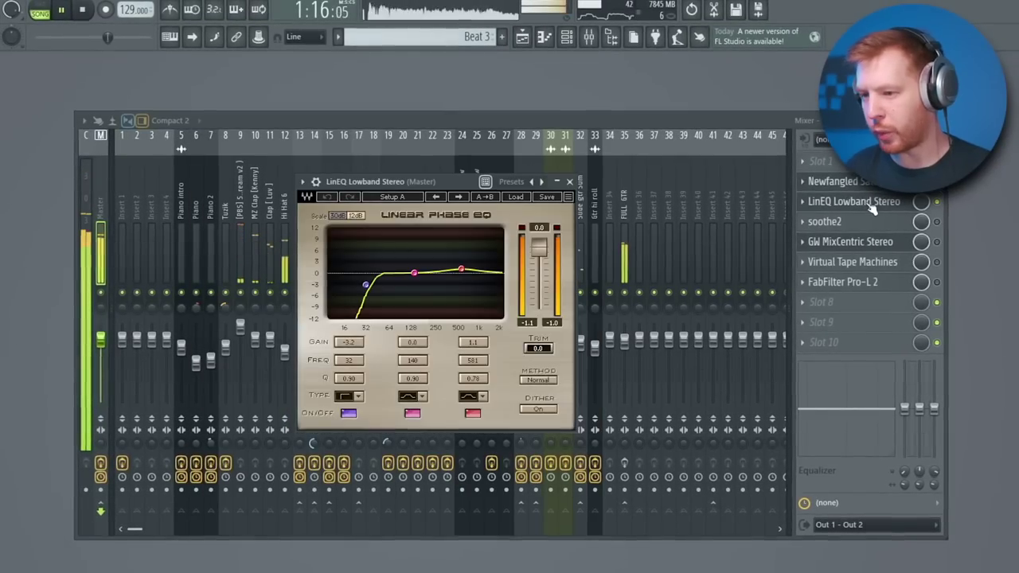
{"action": "left_click", "coordinate": [863, 222]}
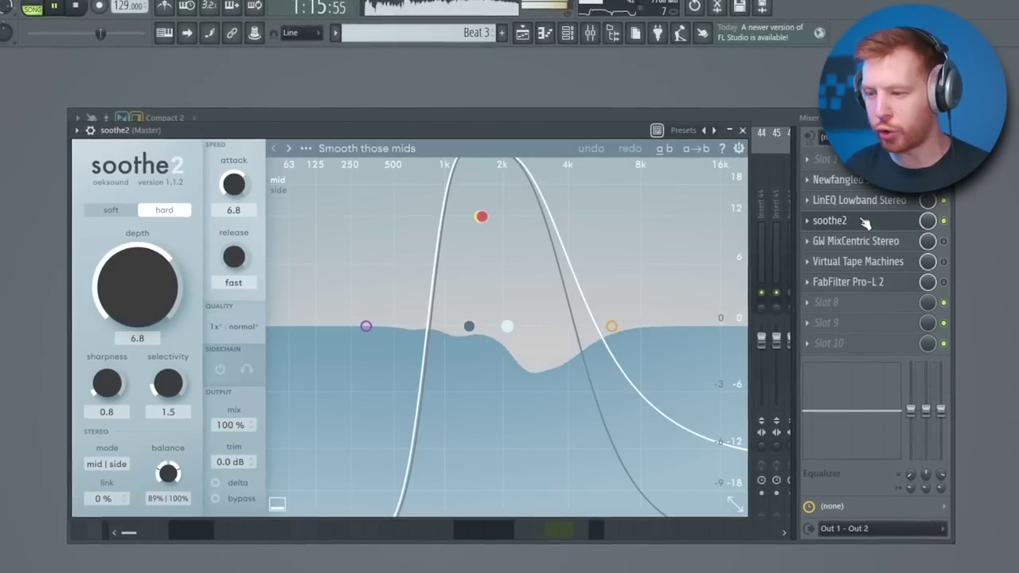
{"action": "left_click", "coordinate": [929, 227]}
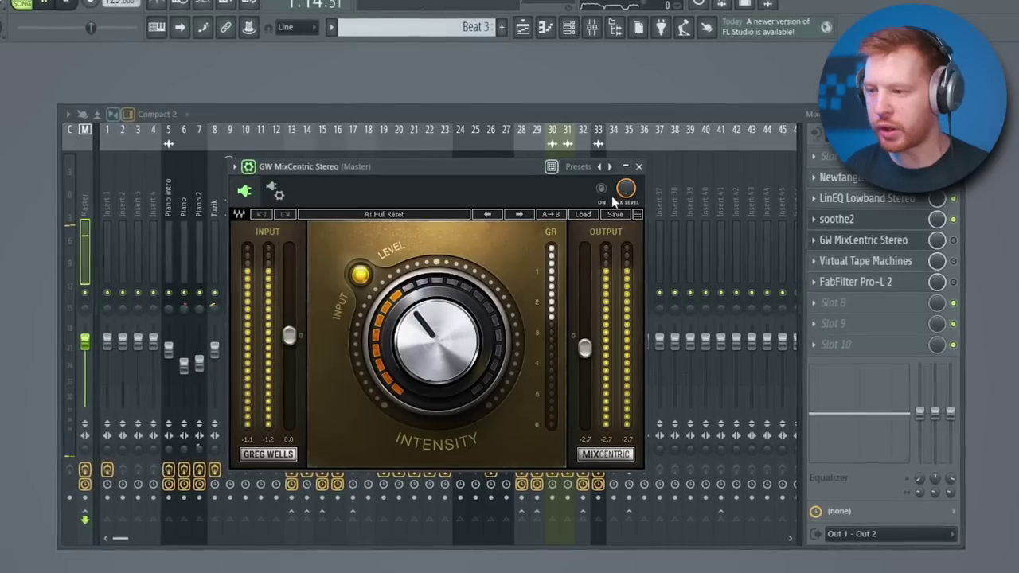